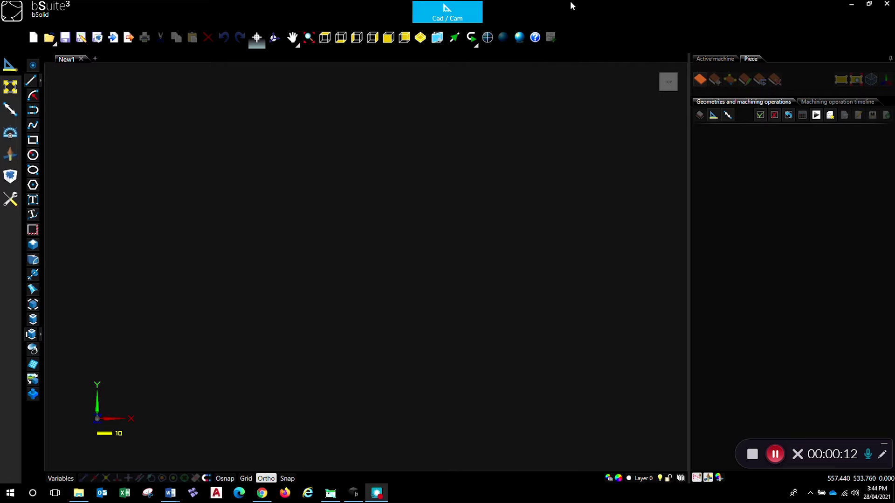
- Switch bSuite from bSolid to the bNest module using the Cad / Cam launcher
left_click(456, 18)
left_click(417, 44)
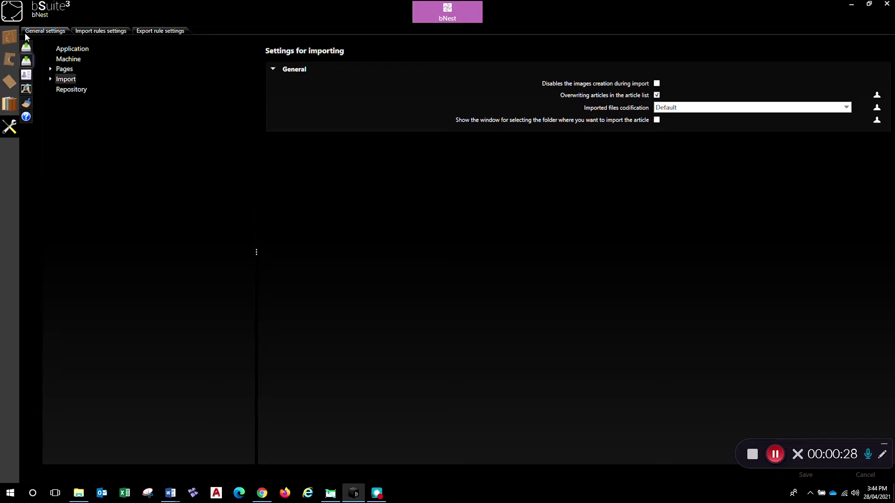
left_click(10, 36)
left_click(9, 80)
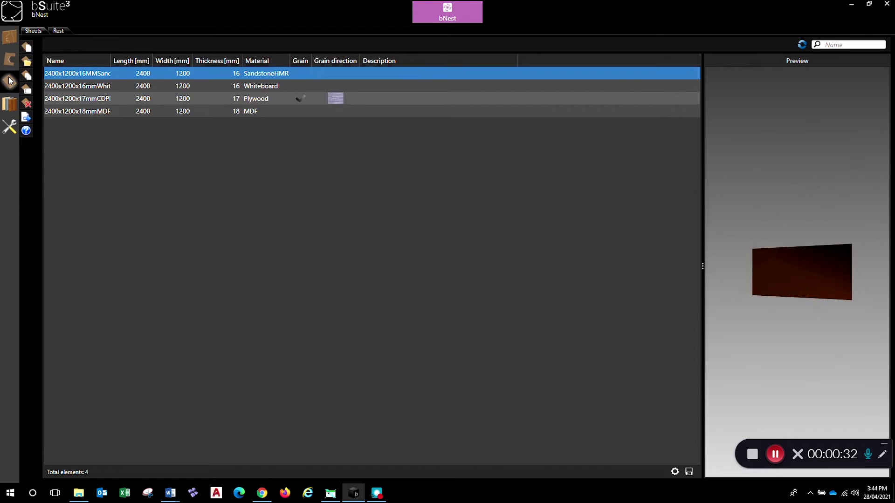
left_click(9, 105)
left_click(10, 128)
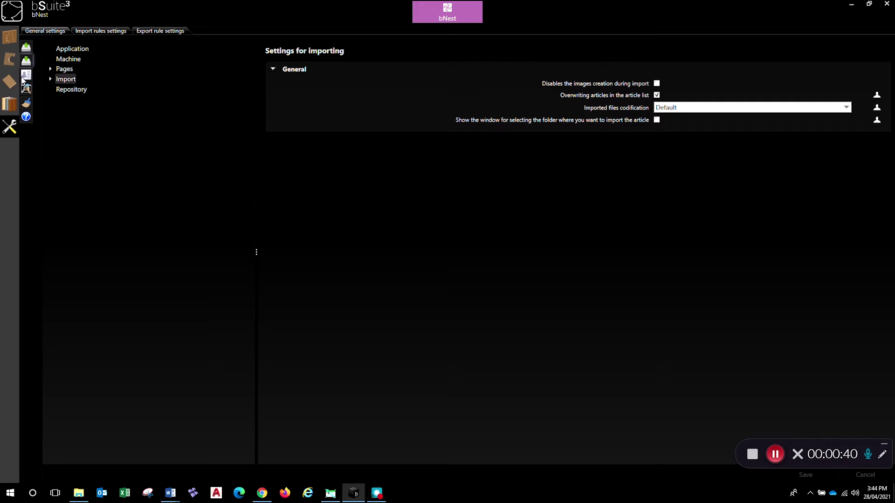
left_click(27, 104)
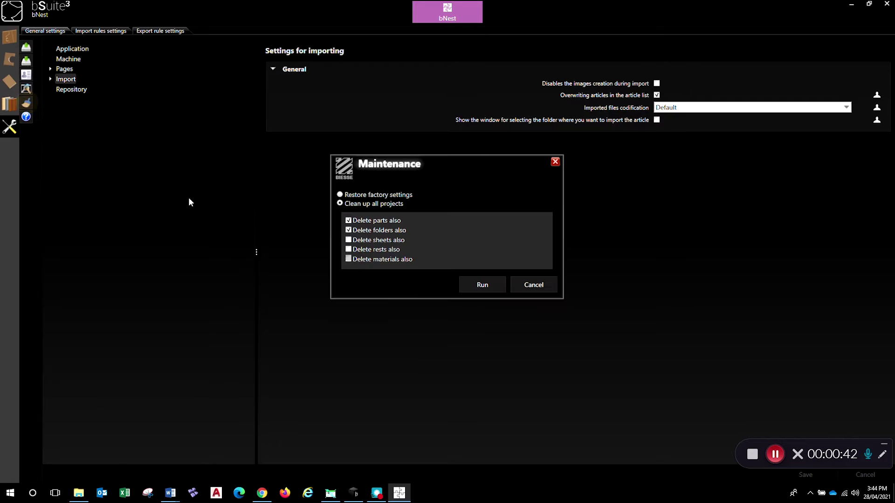
left_click(536, 286)
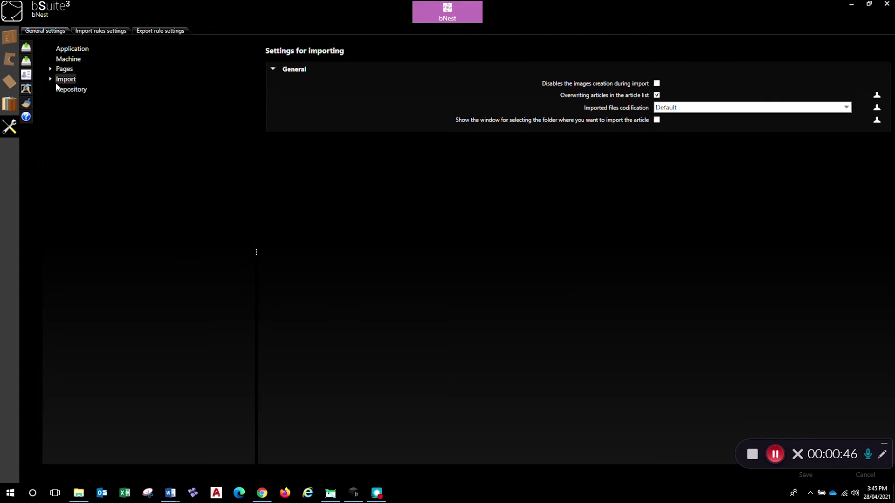
- Review the Import project lines from CSV settings, then show the empty Import rules editor
left_click(50, 79)
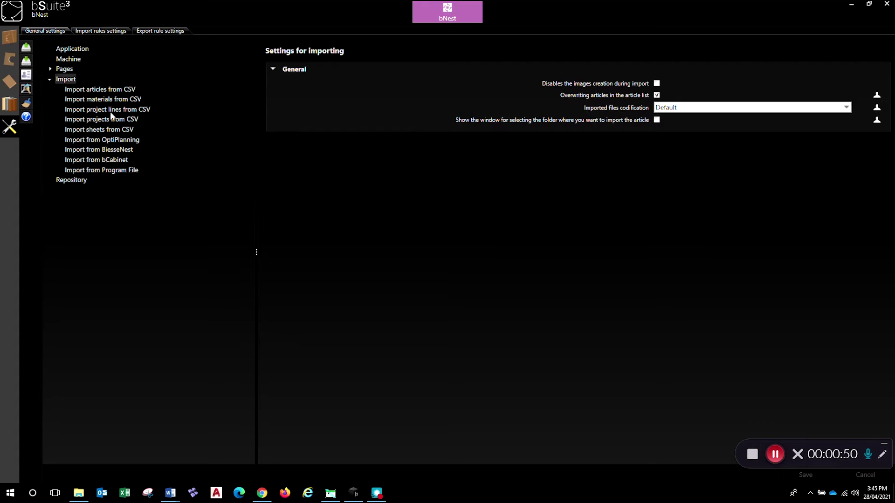
left_click(111, 110)
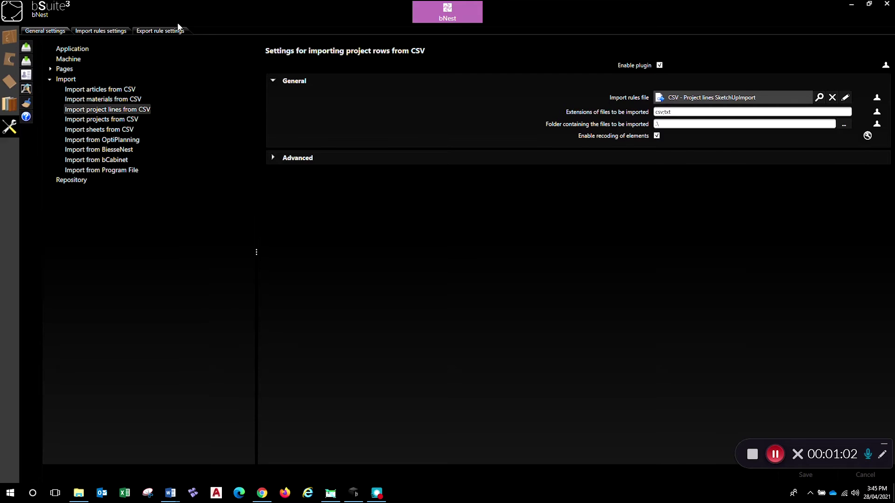
left_click(99, 31)
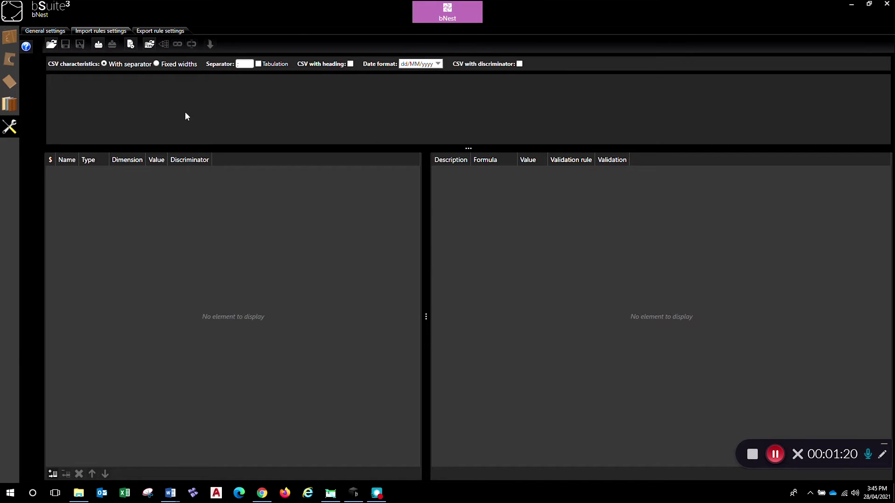
- Load the 'CSV - Project lines SketchUpImport' rule from the Projects Import category
left_click(52, 45)
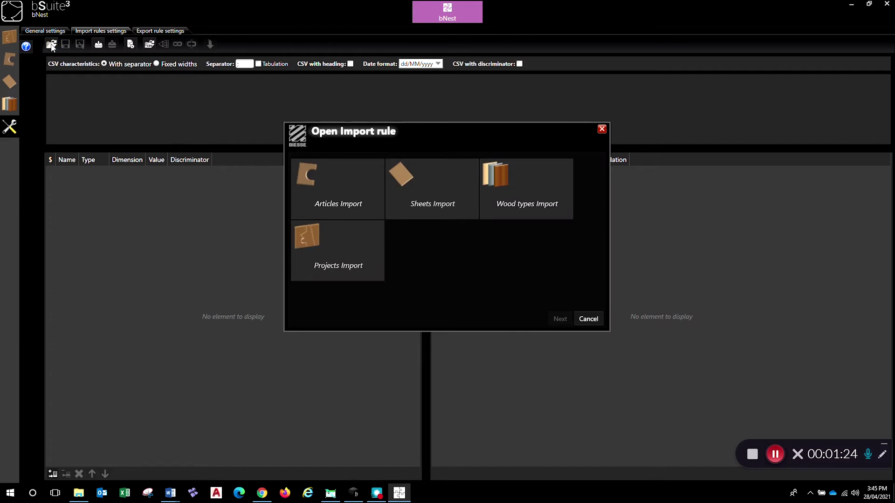
left_click(347, 260)
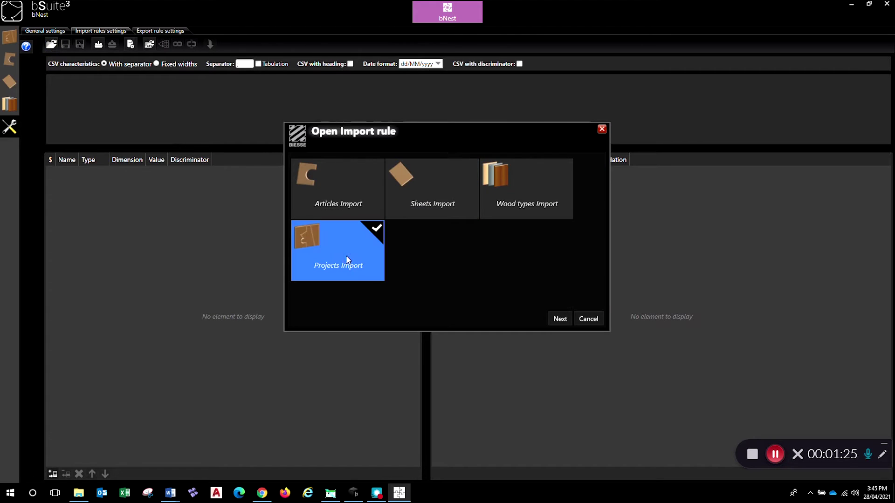
left_click(566, 319)
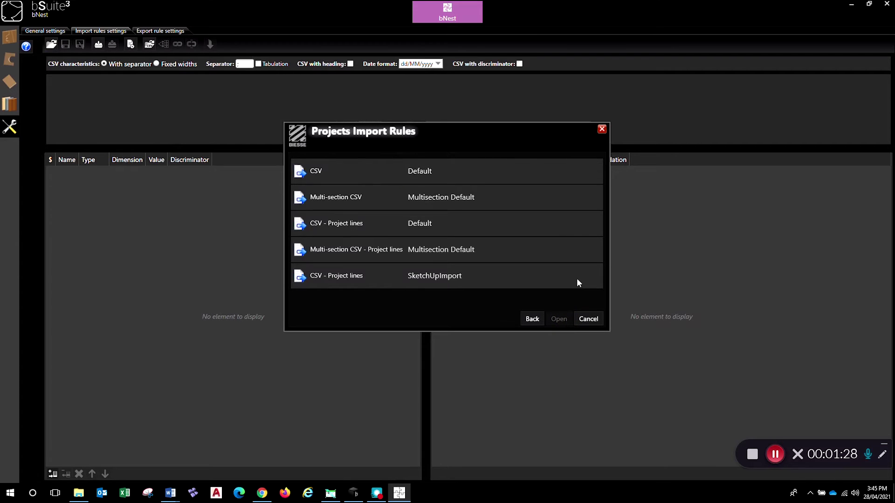
left_click(341, 250)
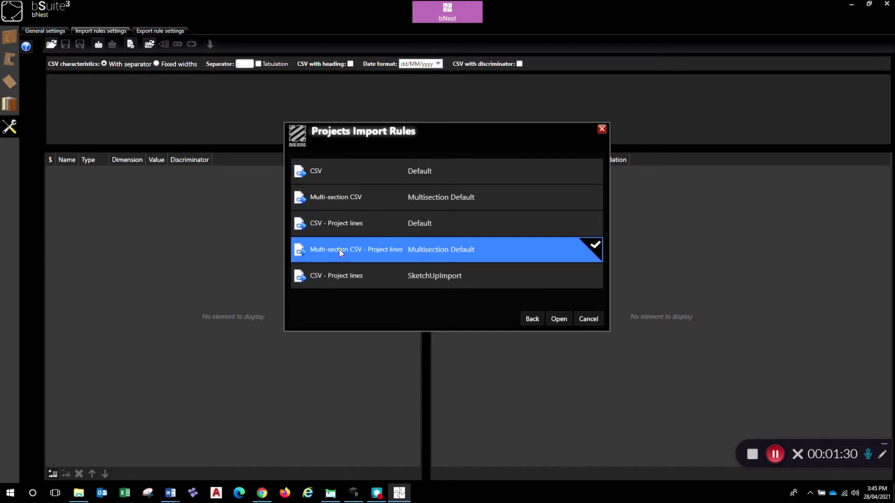
left_click(353, 275)
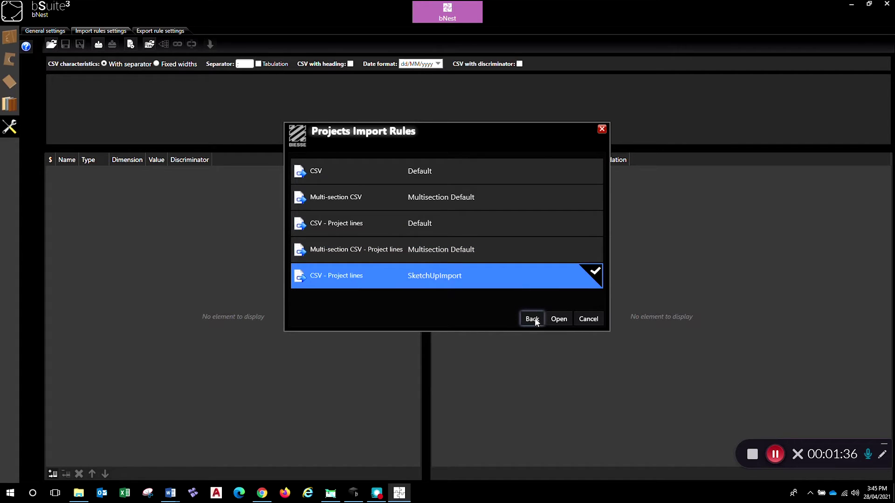
left_click(558, 319)
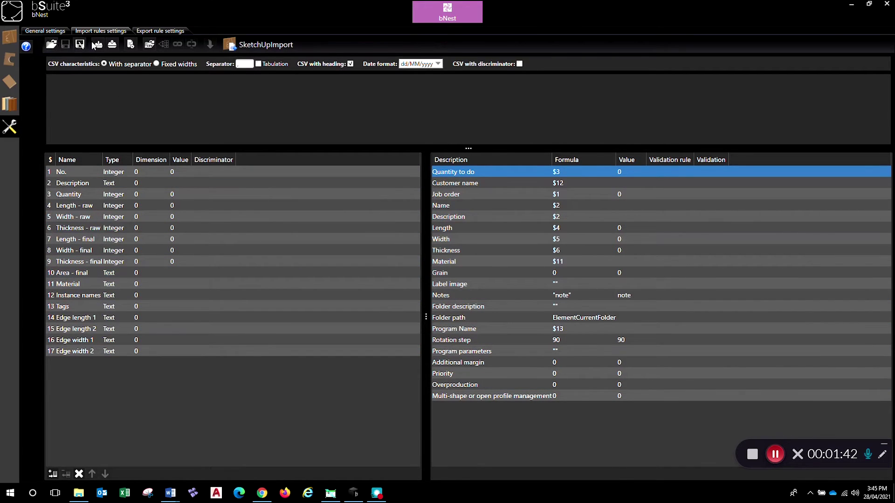
- Load 3dKitchen.csv from the 3DKitchenProject folder as the rule's sample CSV data
left_click(150, 45)
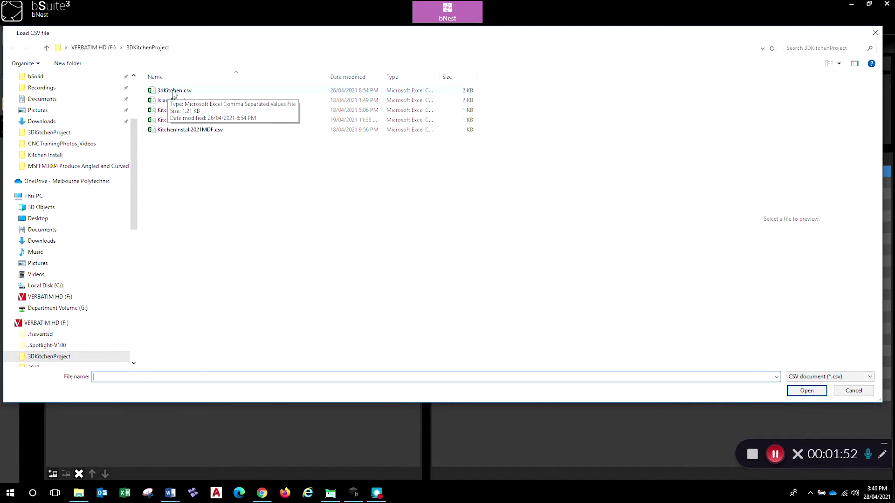
left_click(174, 92)
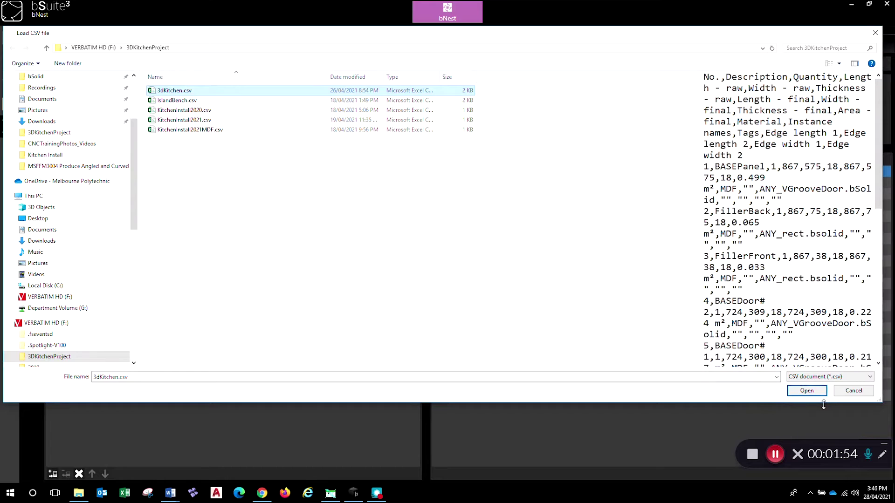
left_click(807, 392)
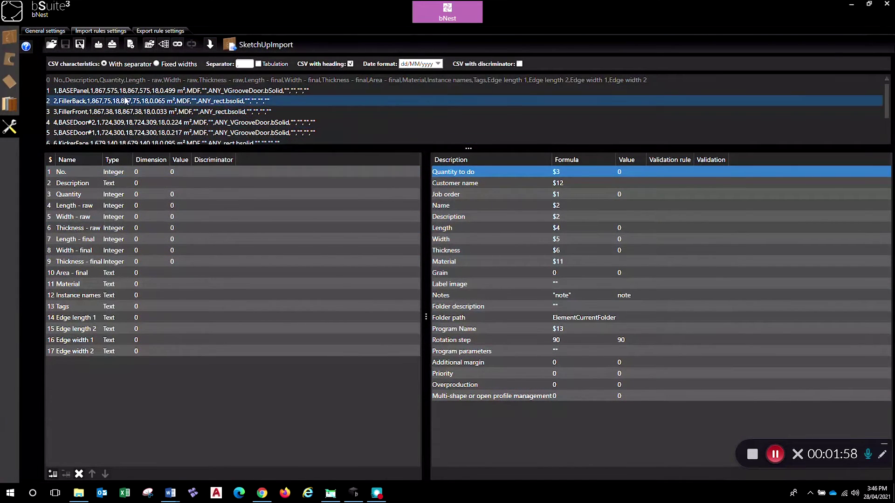
- Check the separator value and create the rule's 17 fields from the CSV heading row
double_click(247, 64)
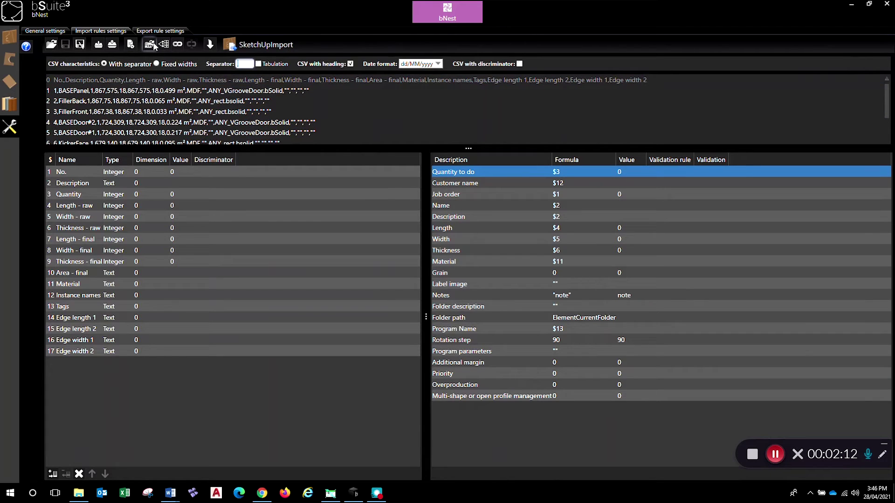
left_click(164, 45)
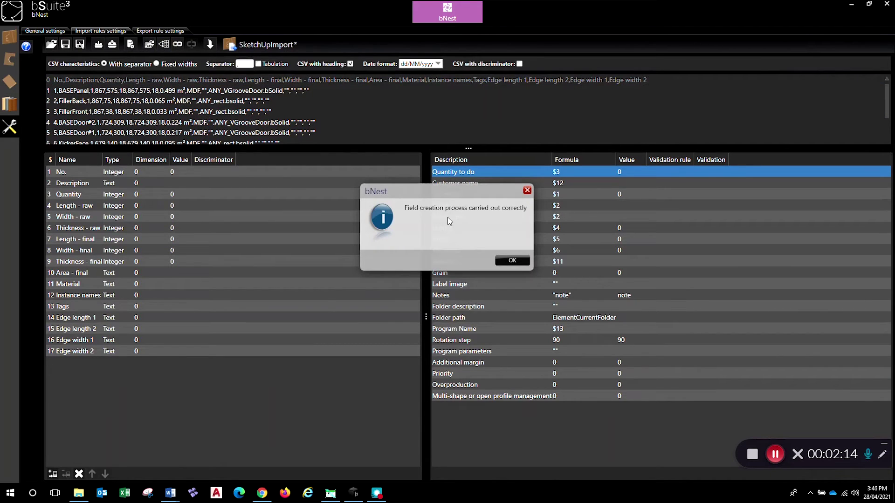
left_click(524, 261)
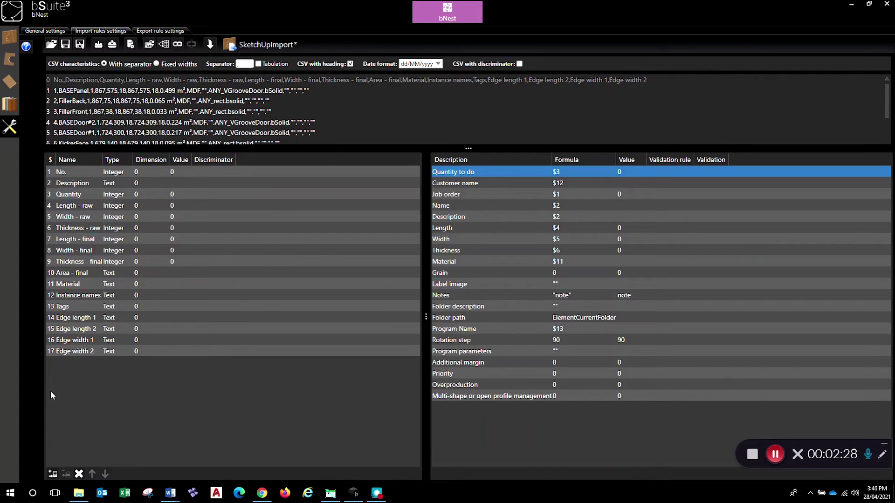
- Connect the CSV data to the rule fields and edit the Quantity to do formula
left_click(177, 45)
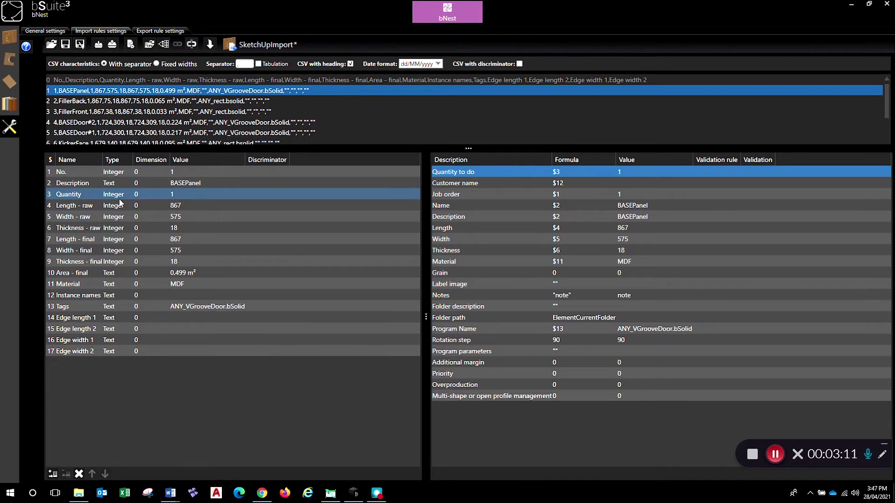
left_click(559, 173)
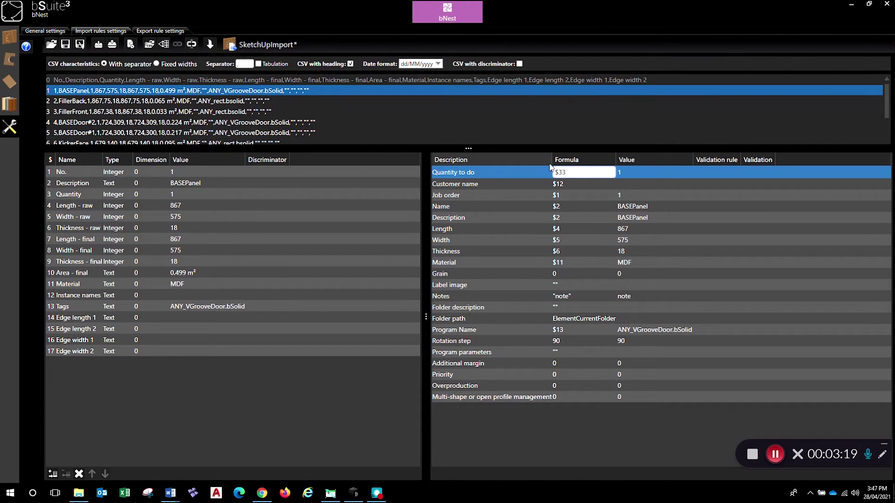
key("Return")
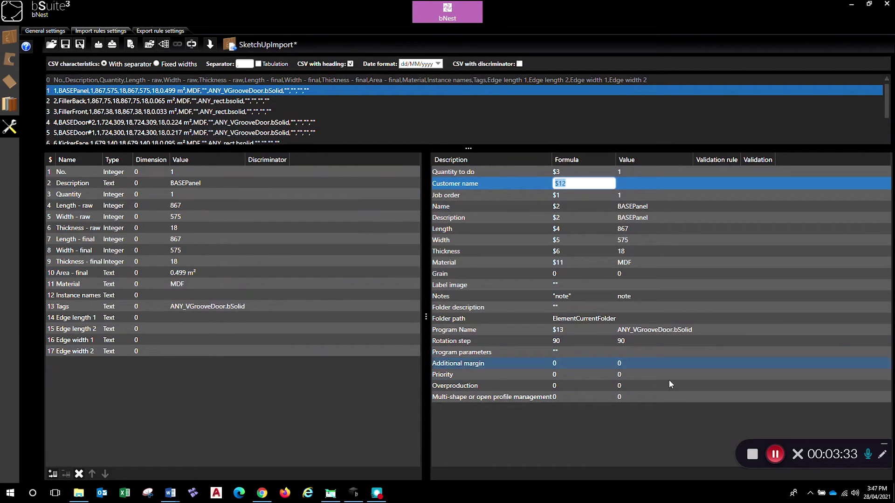
- Preview the FillerBack, BASEDoor#2, BASEDoor#1 and KickerFace rows and check their Material mapping
left_click(207, 102)
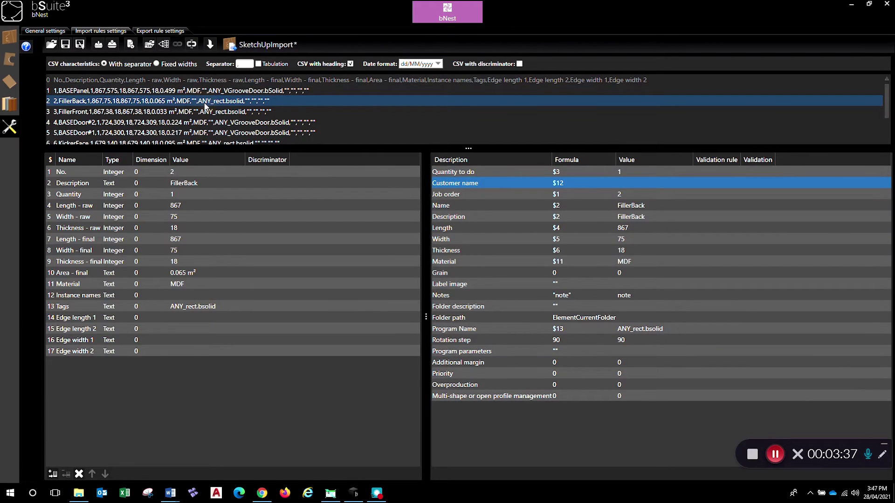
left_click(207, 122)
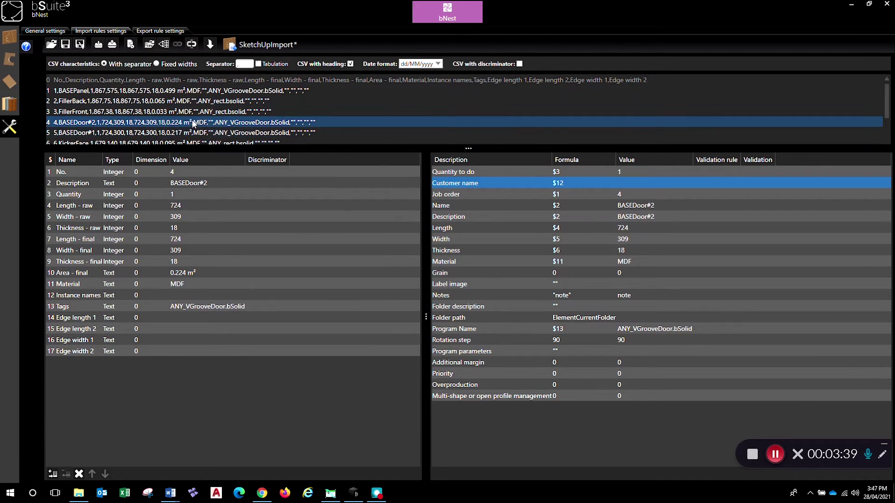
left_click(189, 133)
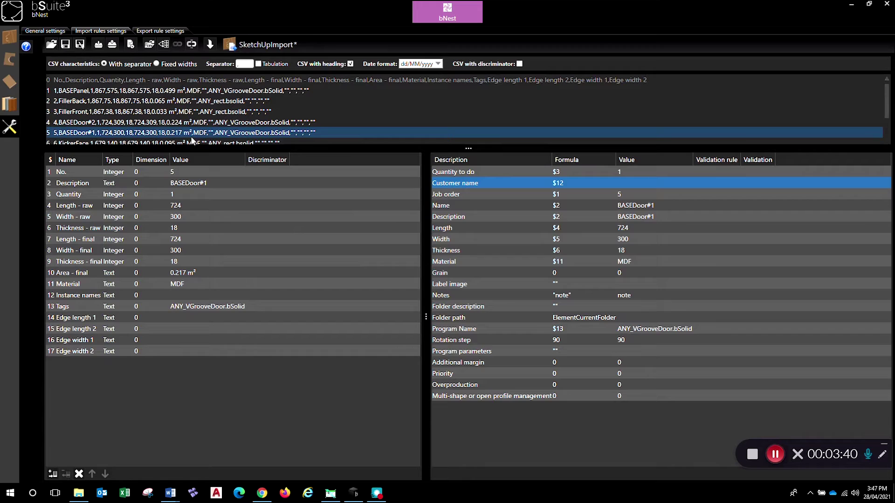
left_click(192, 142)
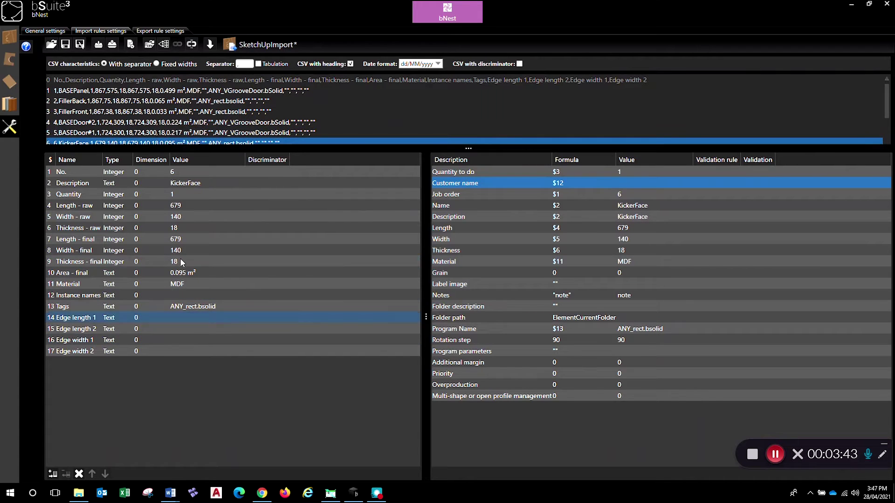
left_click(163, 284)
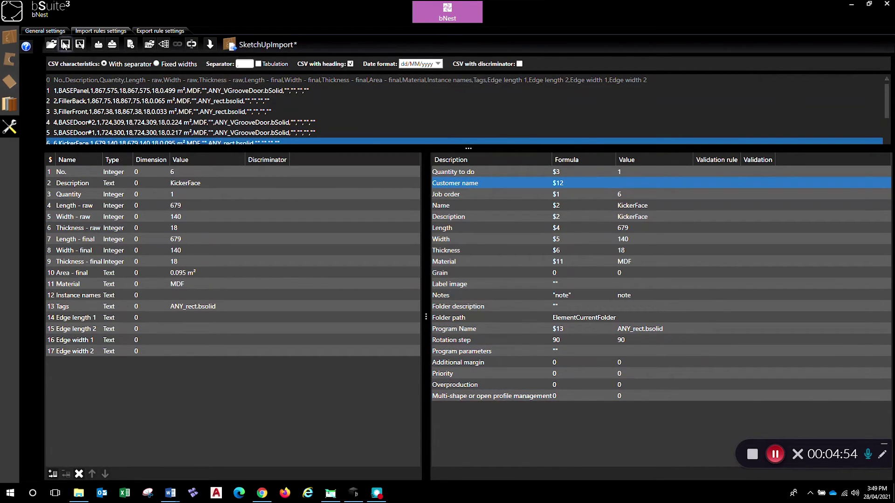
- Save the SketchUpImport rule, make it the project-lines CSV rules file, and show Projects
left_click(65, 45)
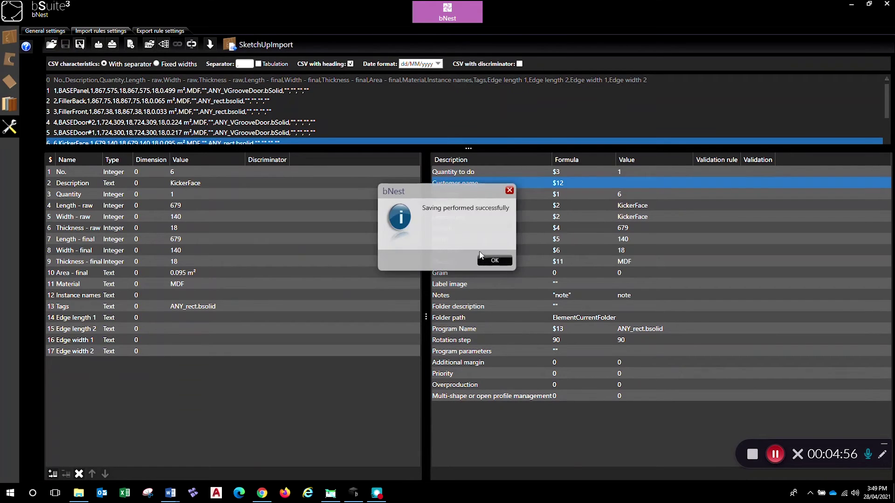
left_click(490, 260)
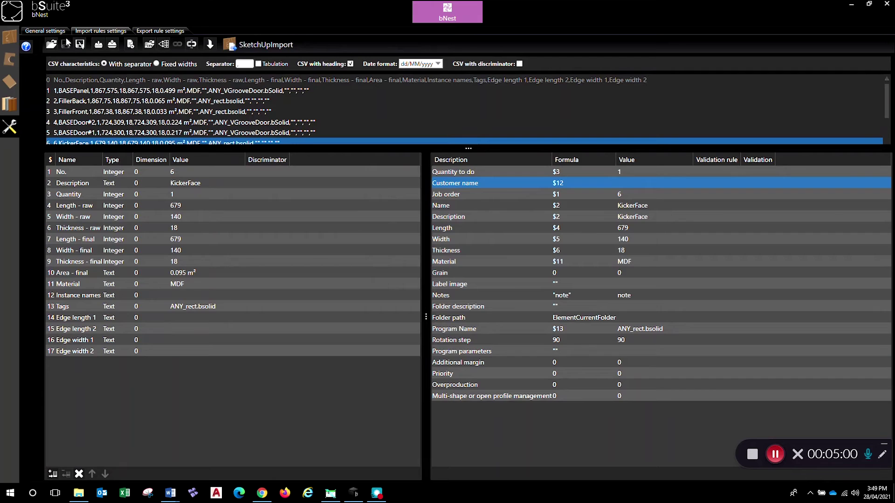
left_click(48, 32)
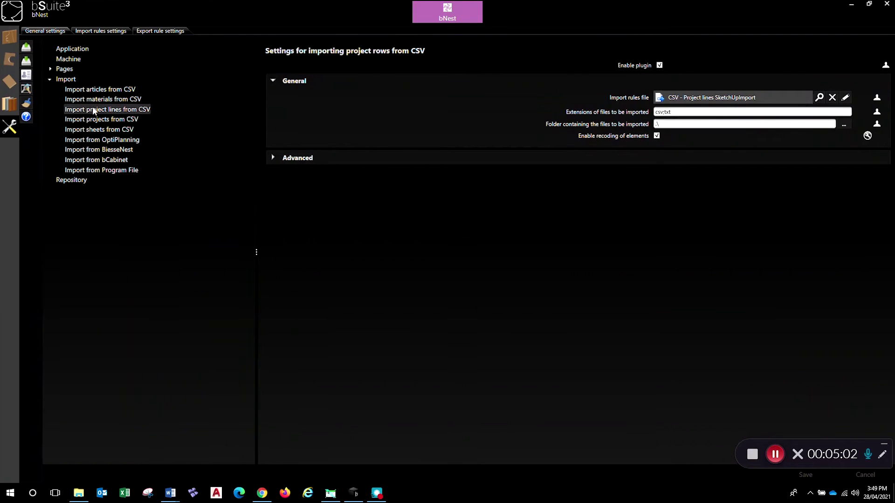
left_click(819, 97)
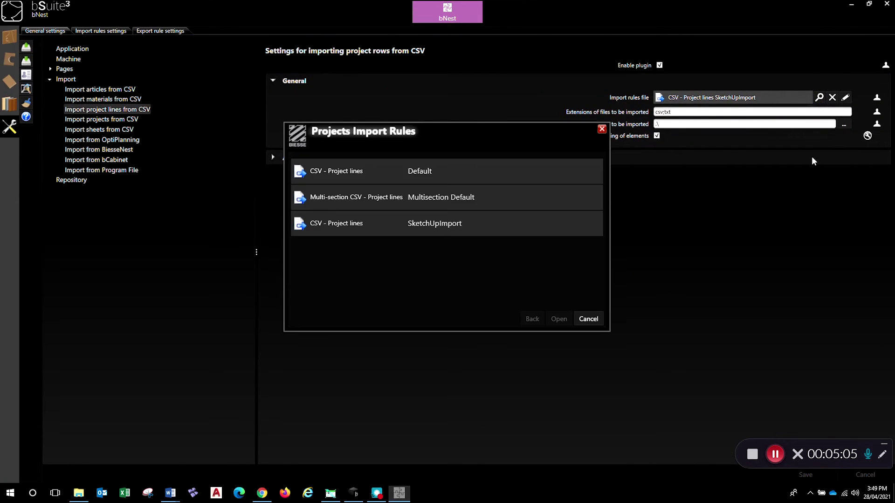
left_click(438, 227)
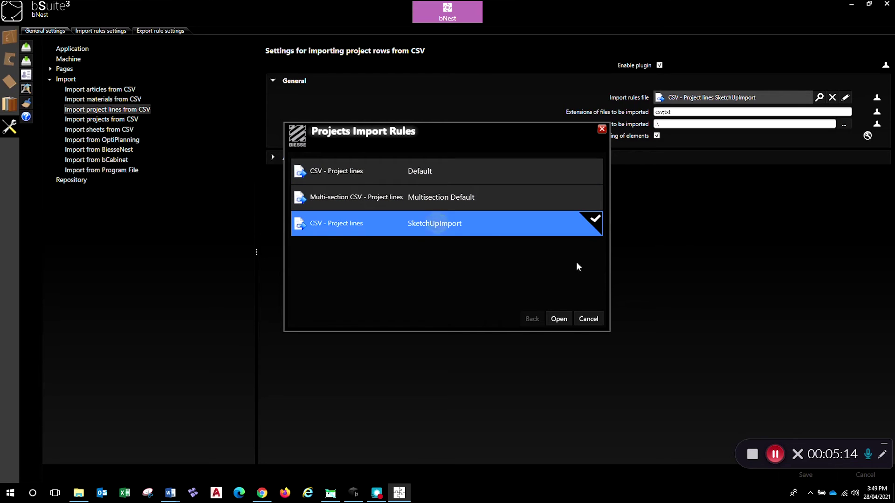
left_click(559, 319)
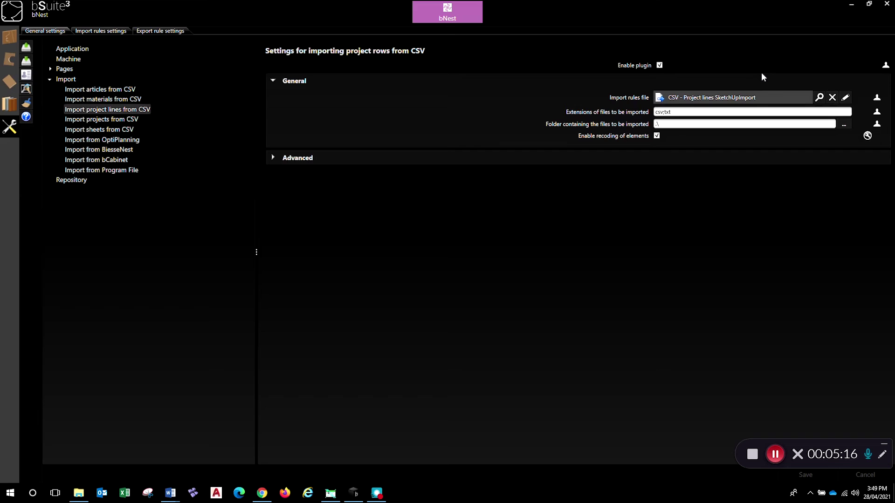
left_click(8, 39)
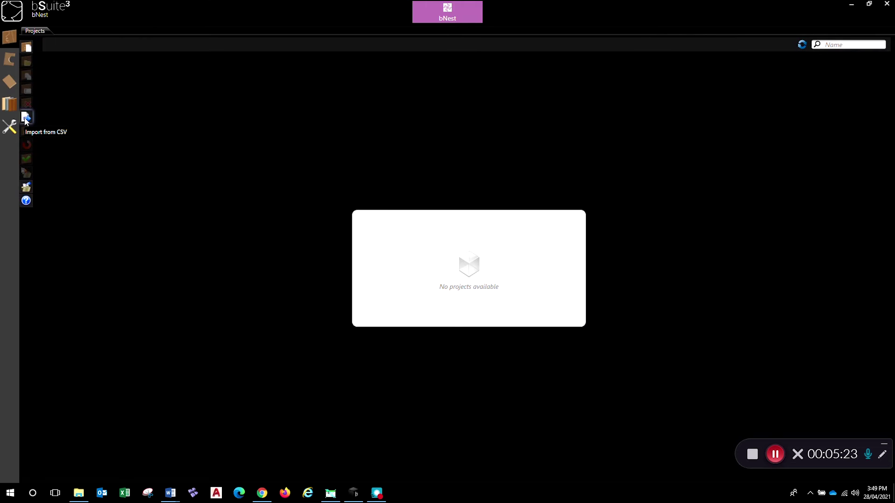
- Create a new project and import its articles from F:\3DKitchenProject\3dKitchen.csv
left_click(27, 48)
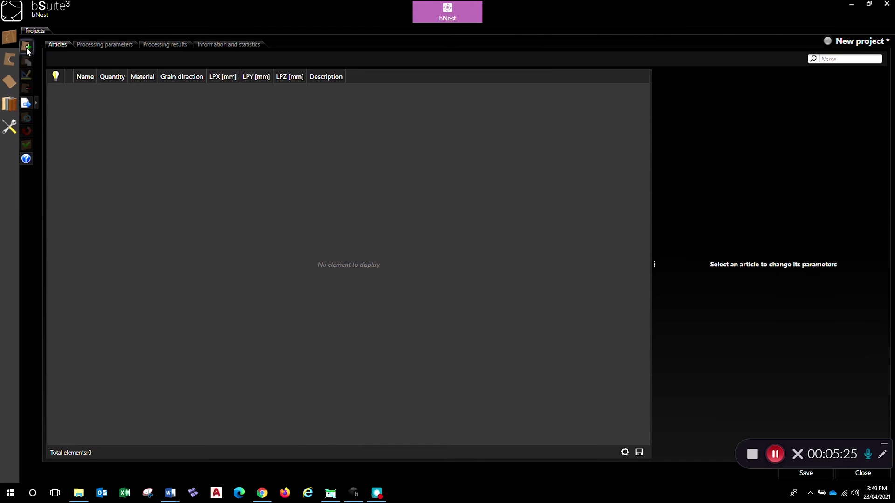
left_click(26, 104)
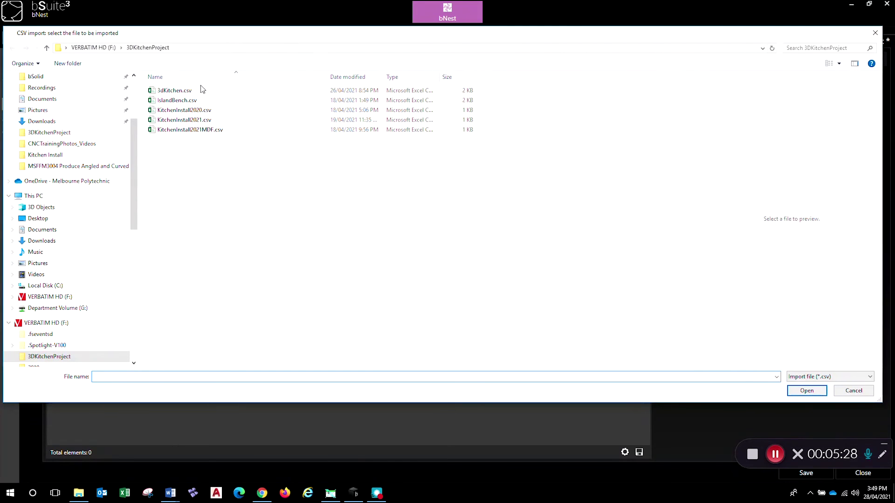
left_click(158, 91)
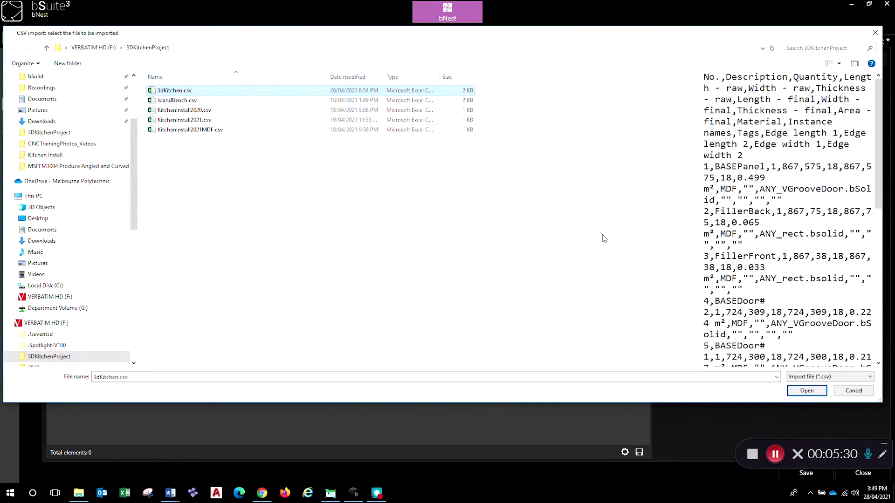
left_click(807, 391)
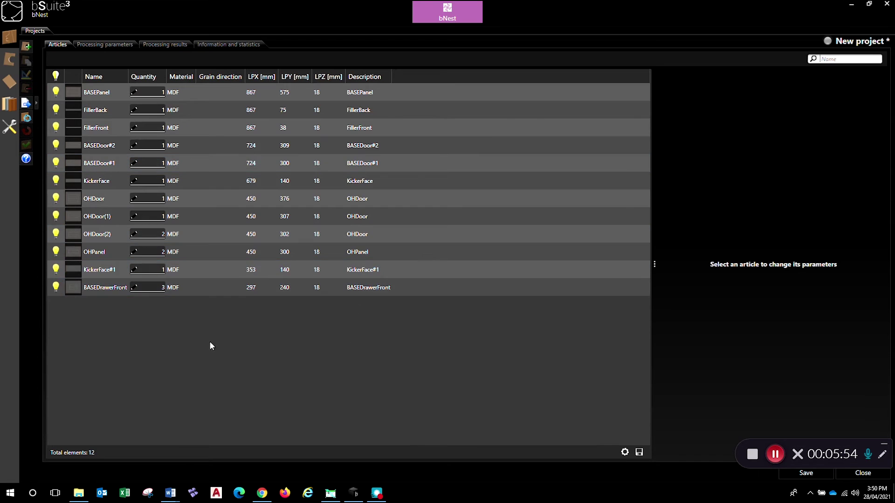
- Save the project as 3dKitchen and nest it onto one 2400x1200x18mm MDF sheet
left_click(26, 119)
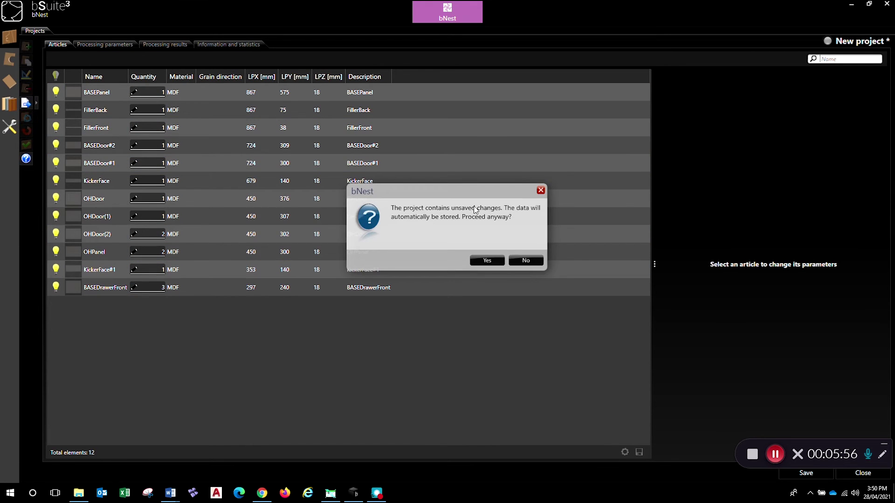
left_click(486, 260)
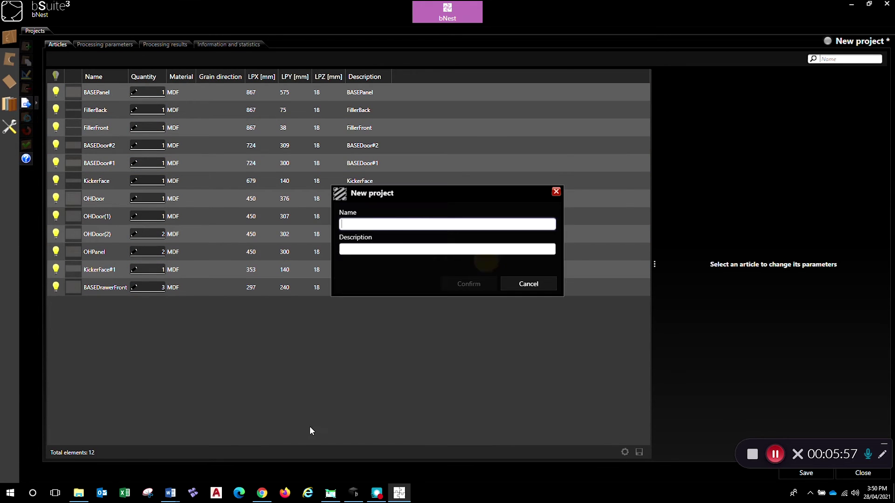
left_click(395, 226)
type("3dKitchen")
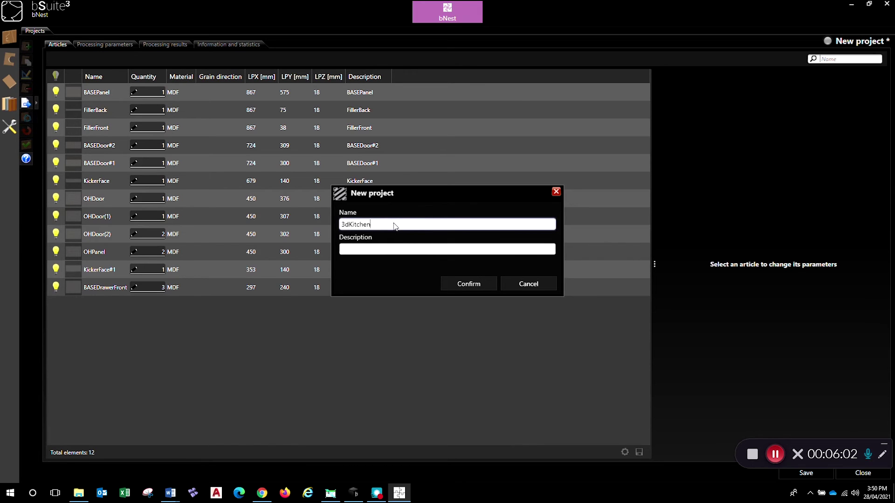
left_click(466, 284)
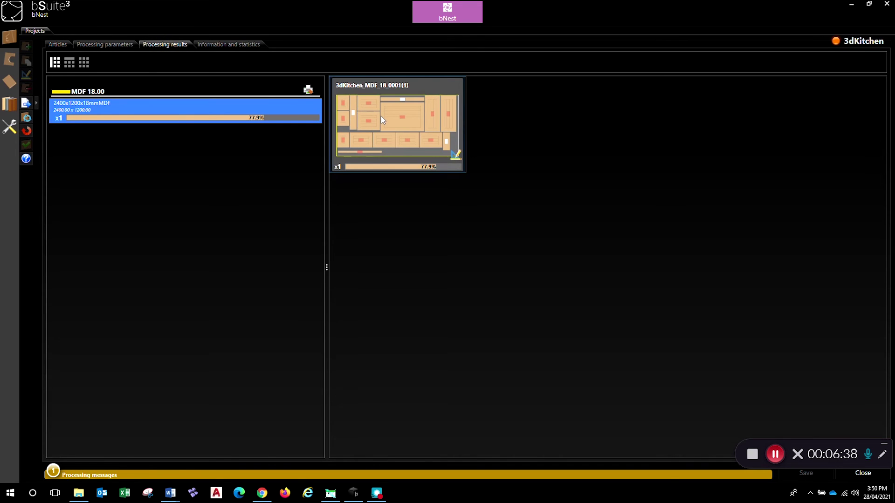
- Review the processing warnings, then inspect sheet 3dKitchen_MDF_18_0001(1) in the detailed layout
left_click(59, 471)
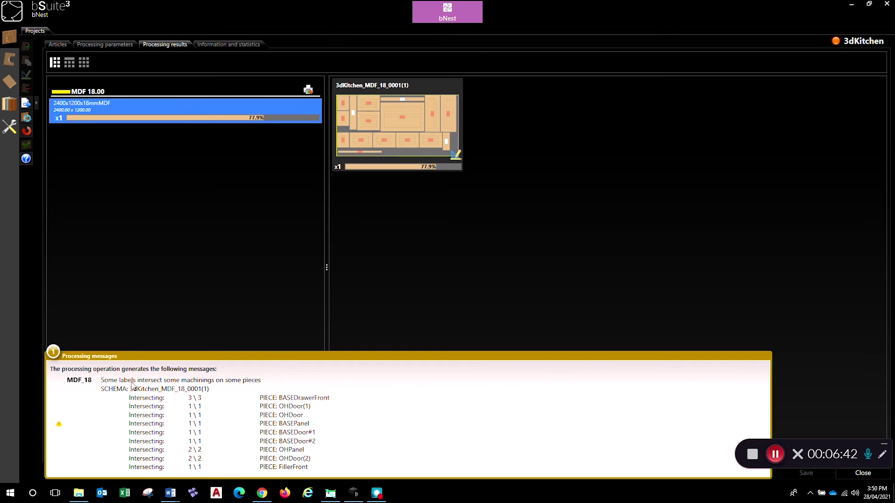
left_click(53, 352)
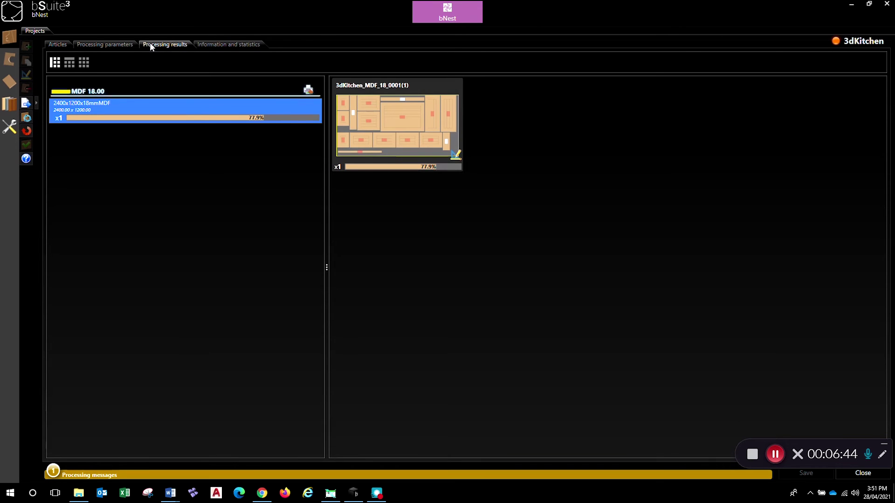
left_click(401, 133)
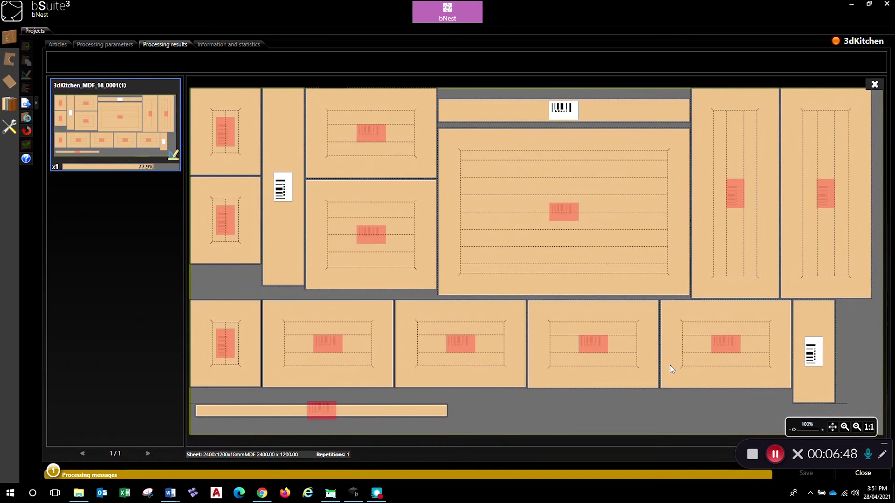
mouse_move(328, 222)
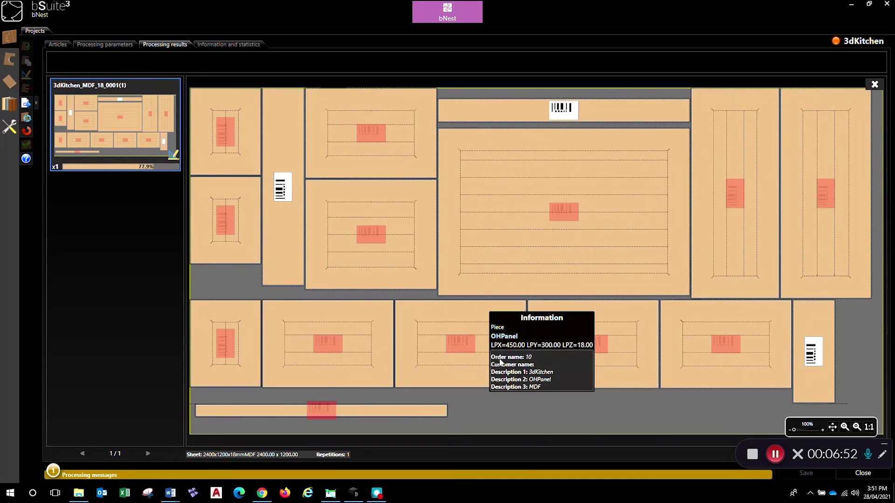
mouse_move(475, 365)
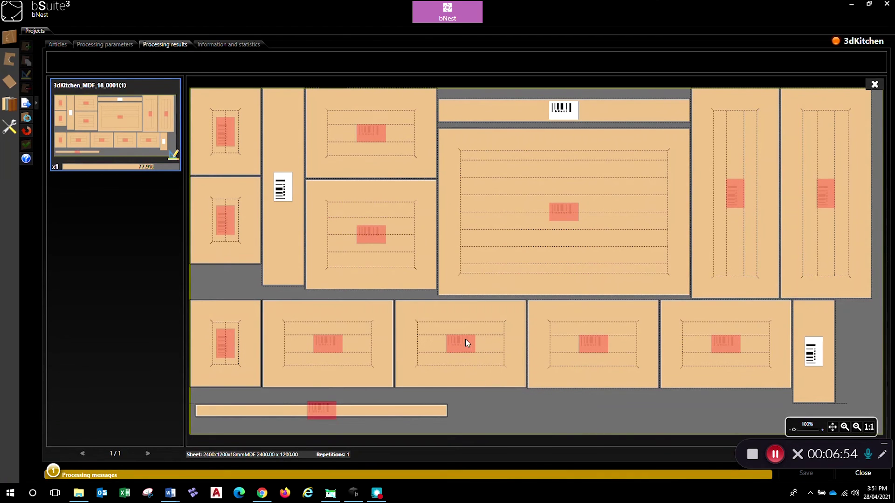